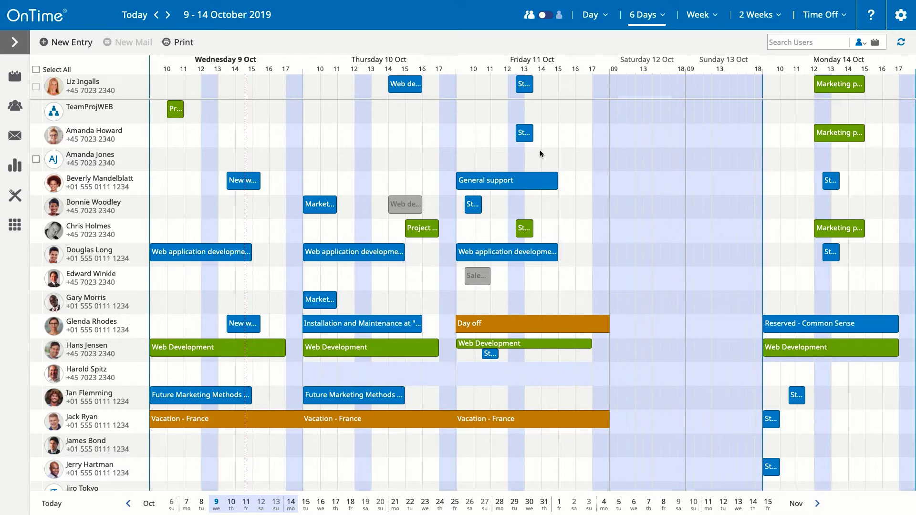
Create a Friday 11 October meeting from 09:30 to 11:00 for the calendar owner and three selected colleagues, with the subject "Sales Coordination".
click(36, 136)
click(35, 249)
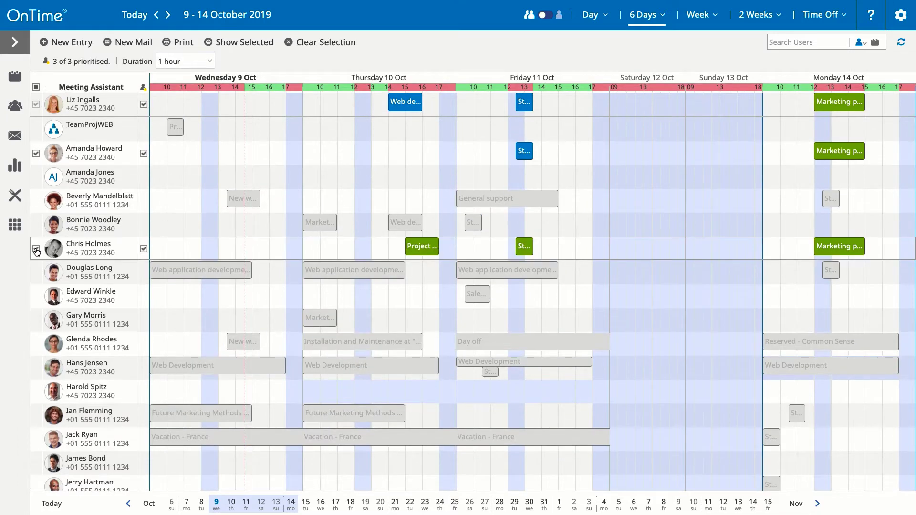
click(36, 321)
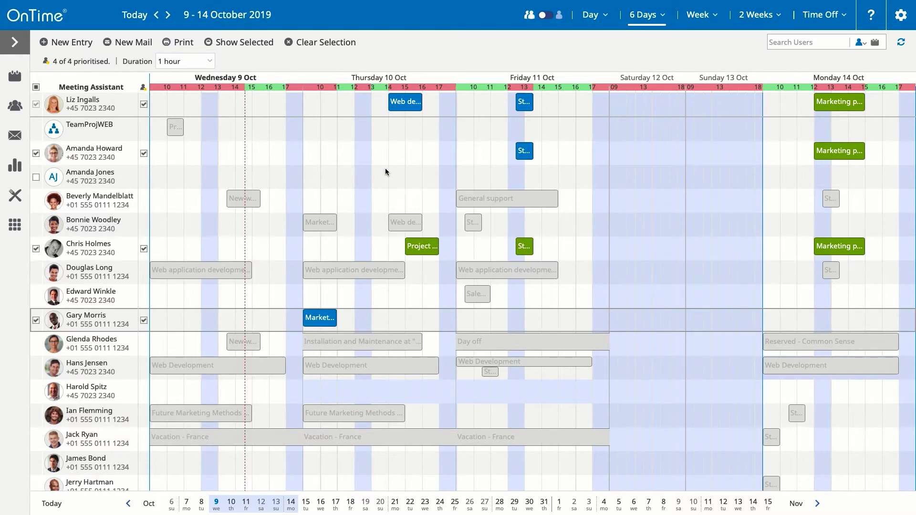
drag(464, 104, 490, 108)
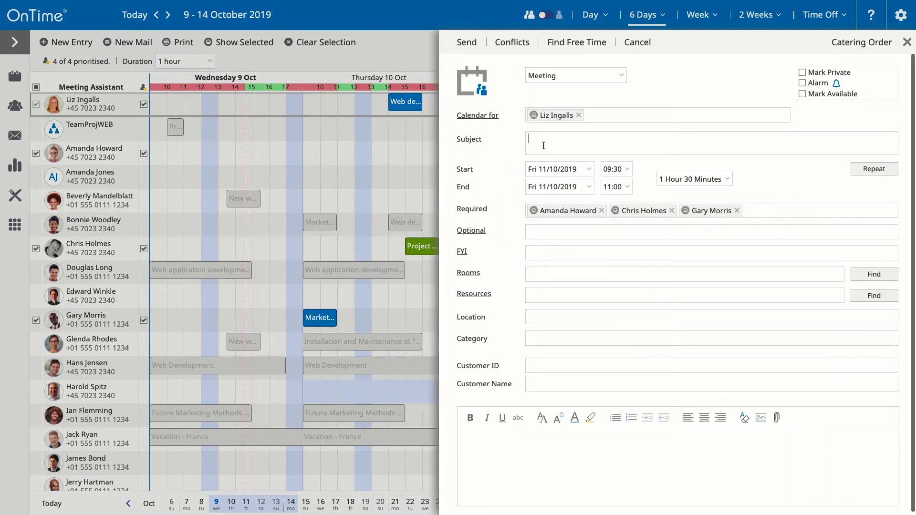
text(Sales Coor)
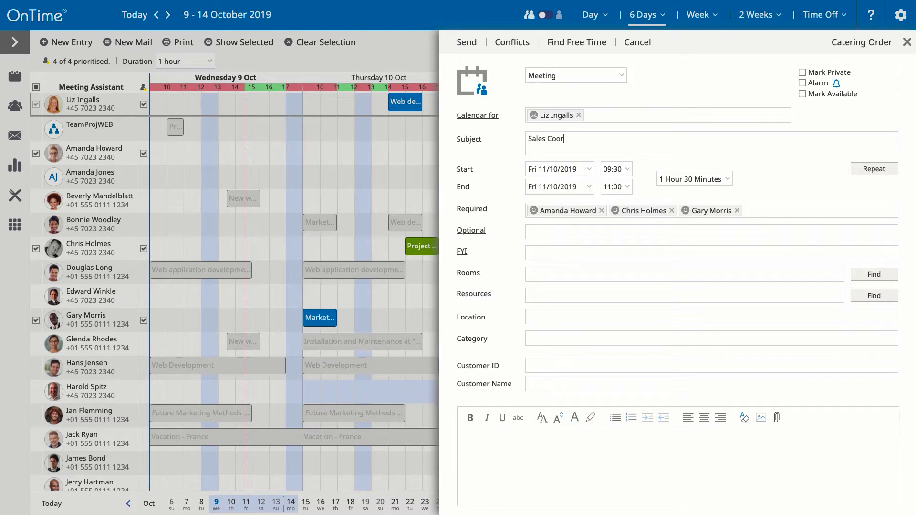
text(dination)
Search for free rooms at the Copenhagen site and book room A-4622 for the meeting.
click(874, 274)
click(840, 96)
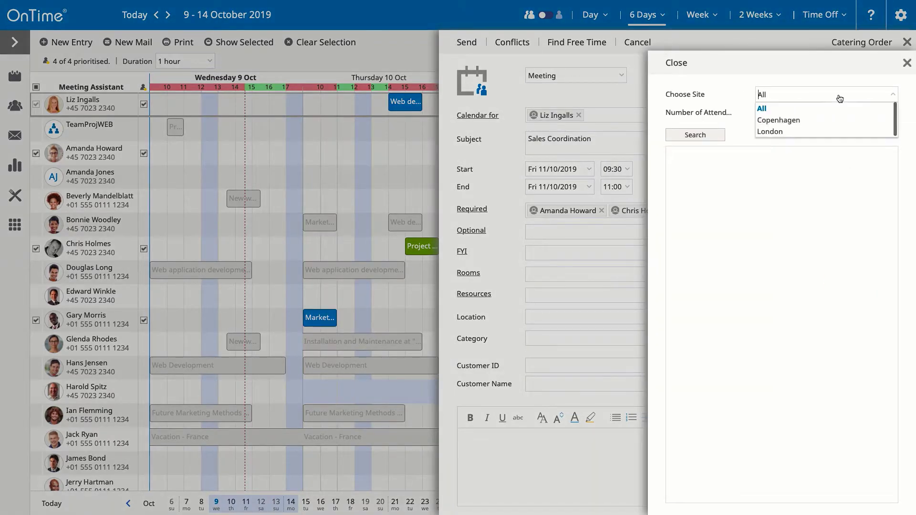
click(819, 120)
click(682, 134)
click(721, 177)
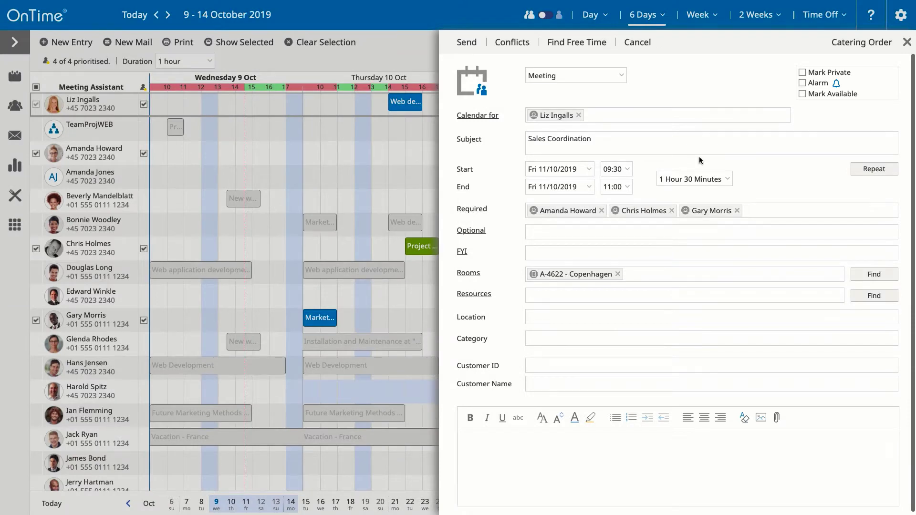
Start a catering order with Copenhagen Cantina as the canteen and A-4622 - Copenhagen as the serving location.
click(859, 41)
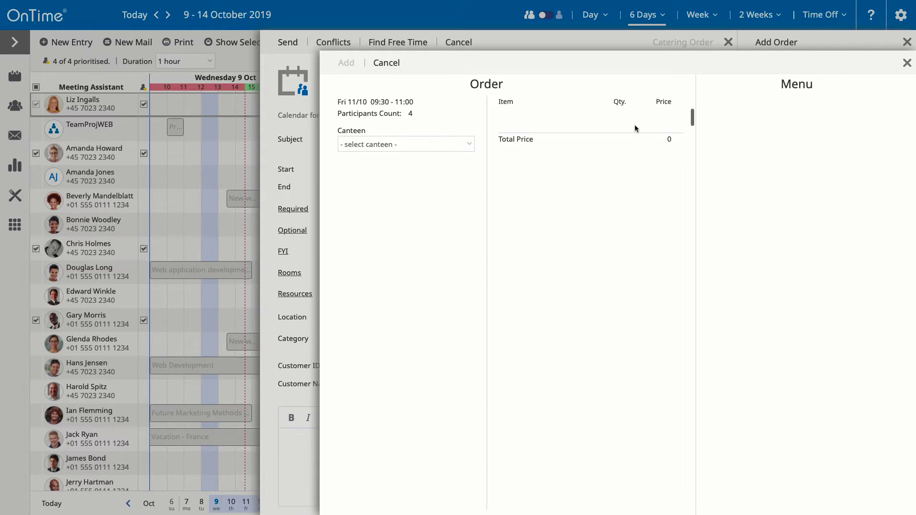
click(442, 145)
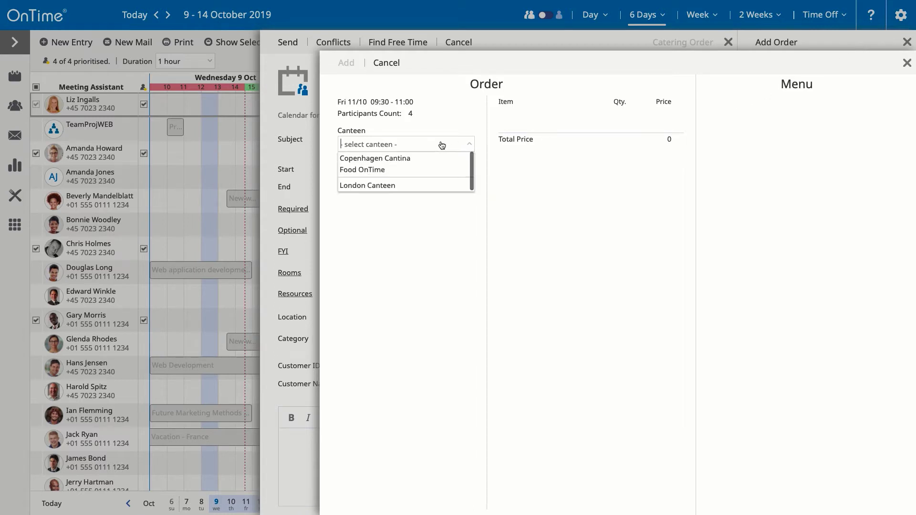
click(414, 162)
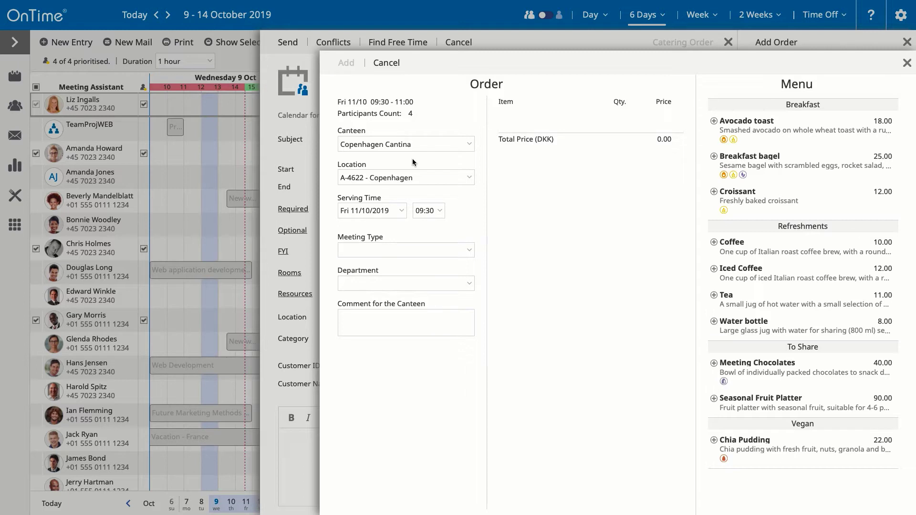
click(416, 178)
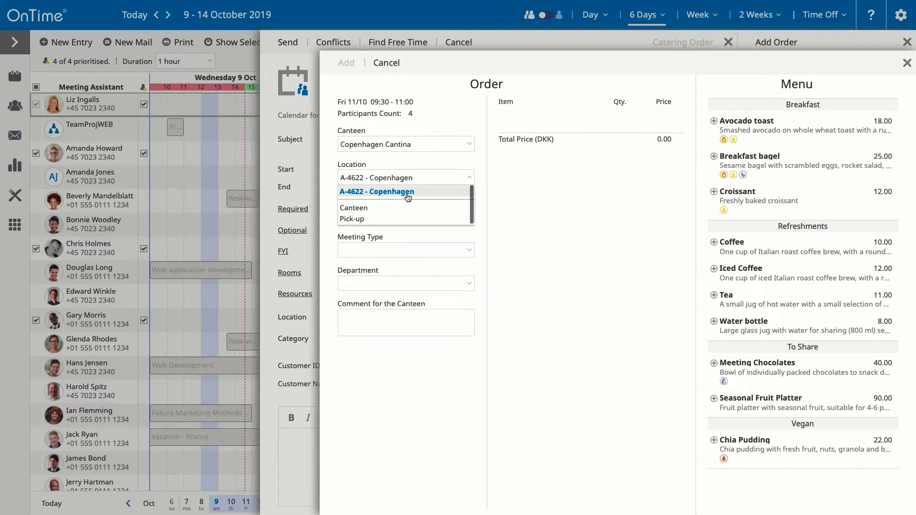
click(408, 194)
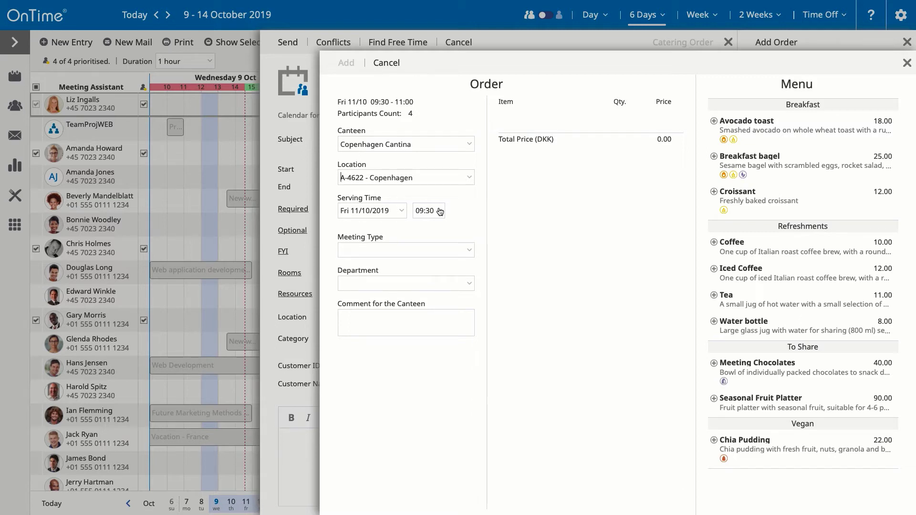
Set the order's meeting type to Internal and its department to Sales.
click(437, 253)
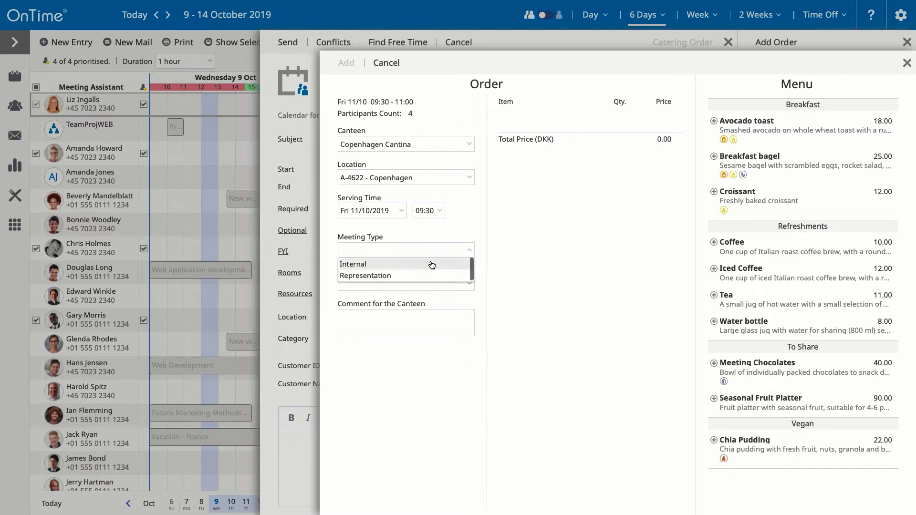
click(429, 263)
click(428, 277)
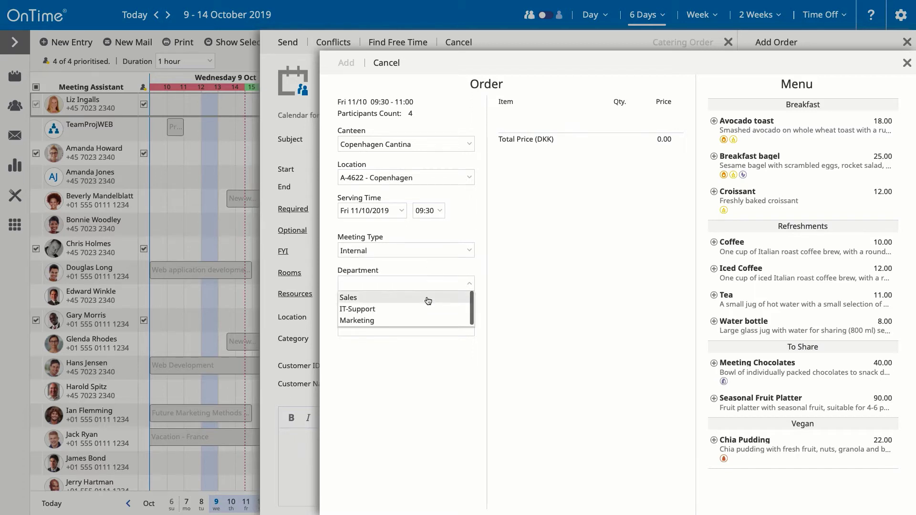
click(426, 298)
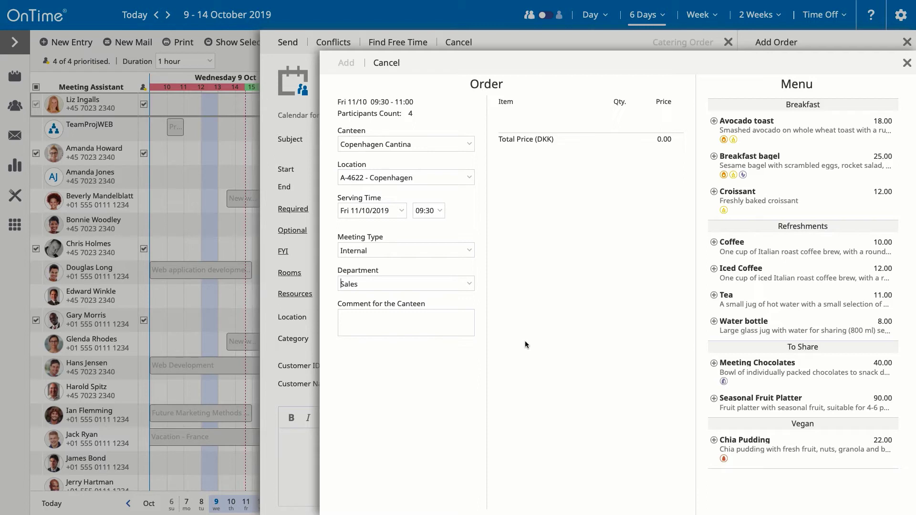
Add two coffees and two iced coffees to the catering order.
click(714, 242)
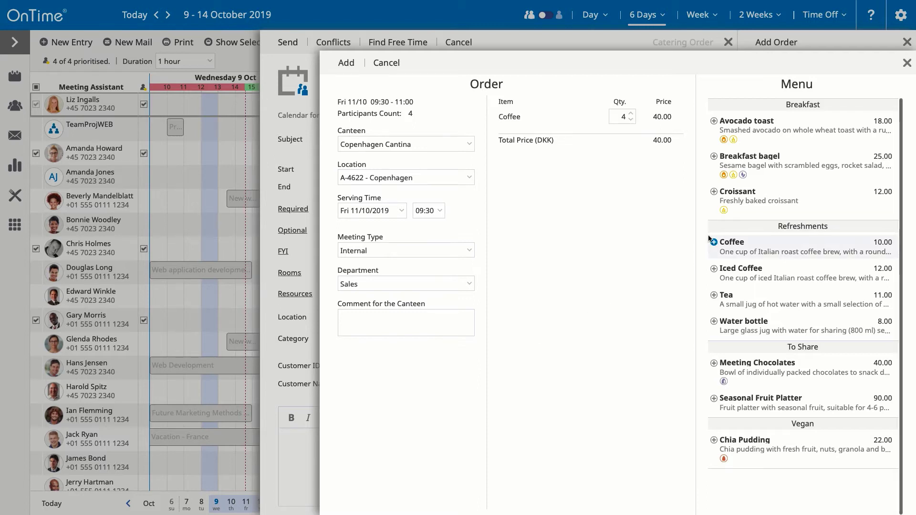
double_click(631, 120)
click(714, 268)
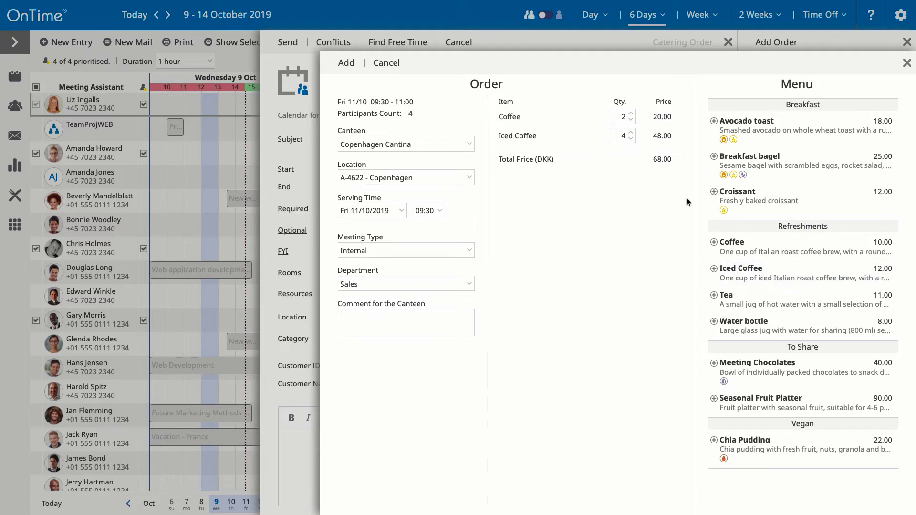
double_click(631, 139)
View the breakfast bagel's details, and add two breakfast bagels and one croissant to the order.
click(796, 157)
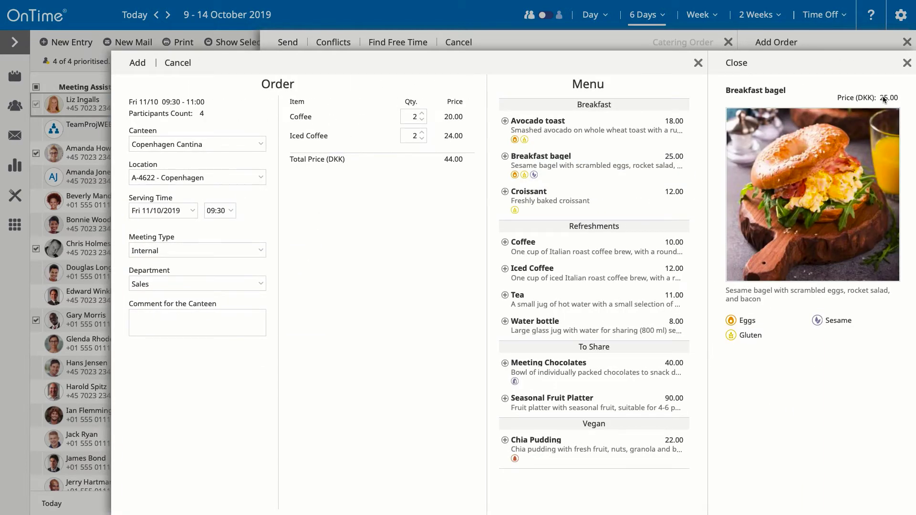
click(505, 157)
double_click(413, 119)
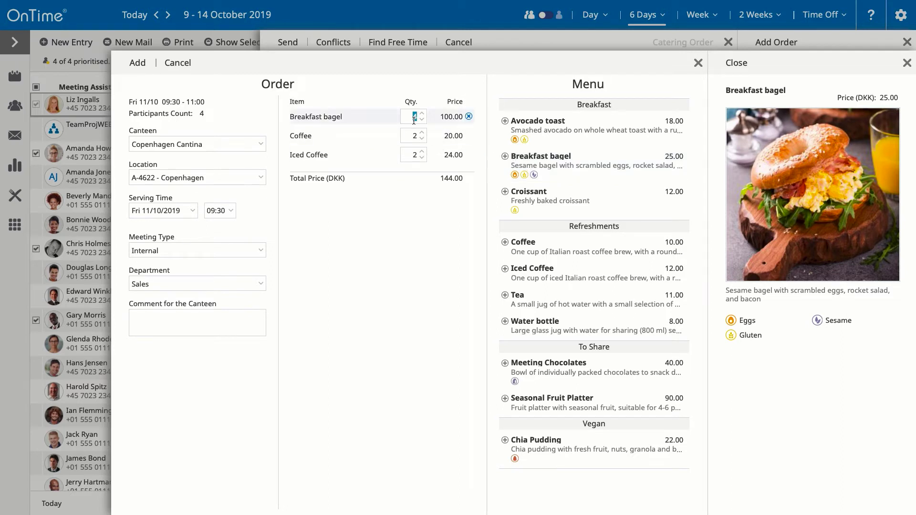
text(2)
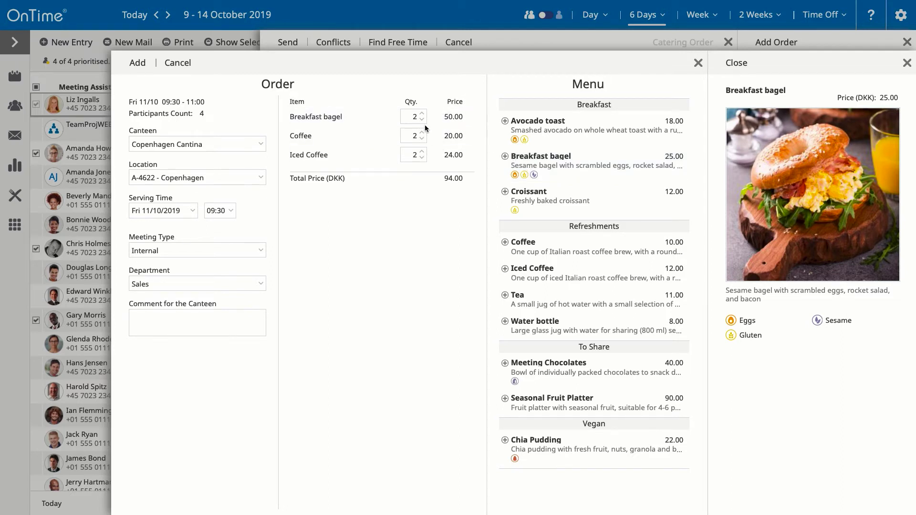
click(505, 191)
double_click(414, 155)
text(1)
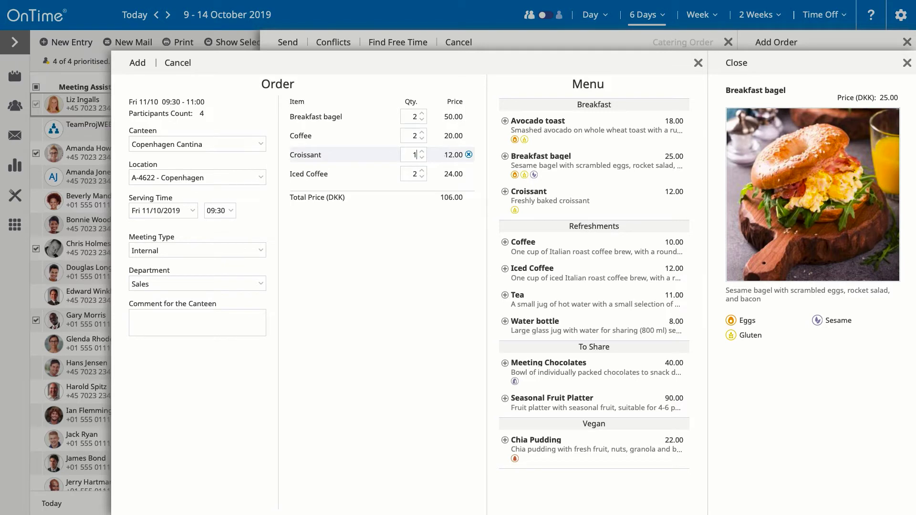
Add one avocado toast to the order and view its description and allergens.
click(505, 120)
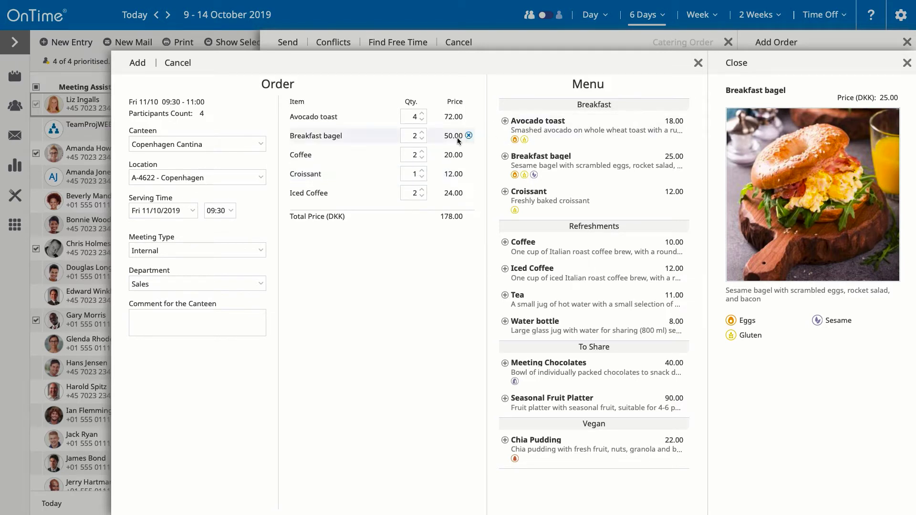
click(422, 120)
click(422, 120)
click(422, 120)
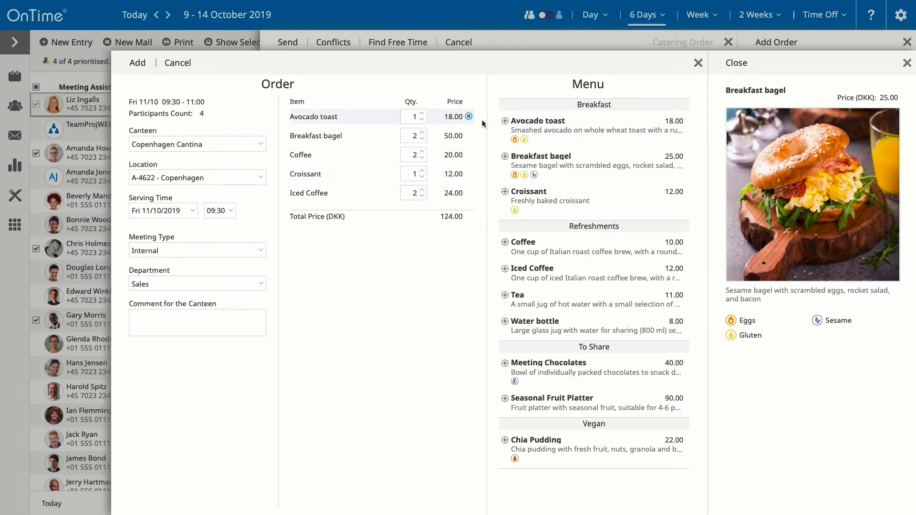
click(525, 130)
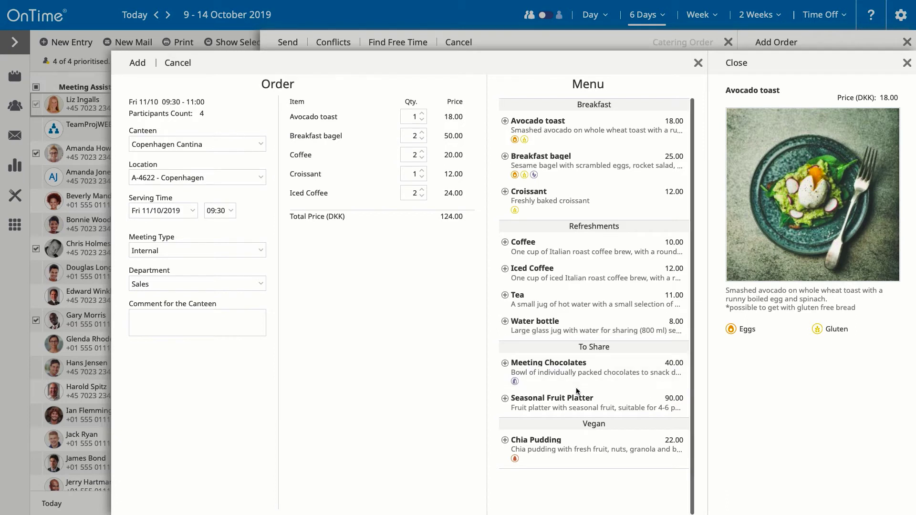
Enter the canteen comment "The avocado toast with gluten free bread please".
click(232, 329)
text(The )
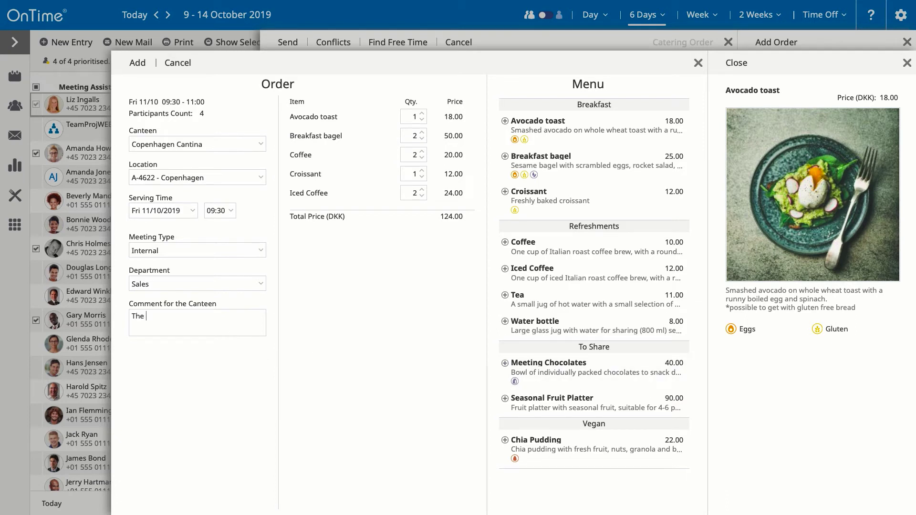
text(avocado toast with gluten free bread please)
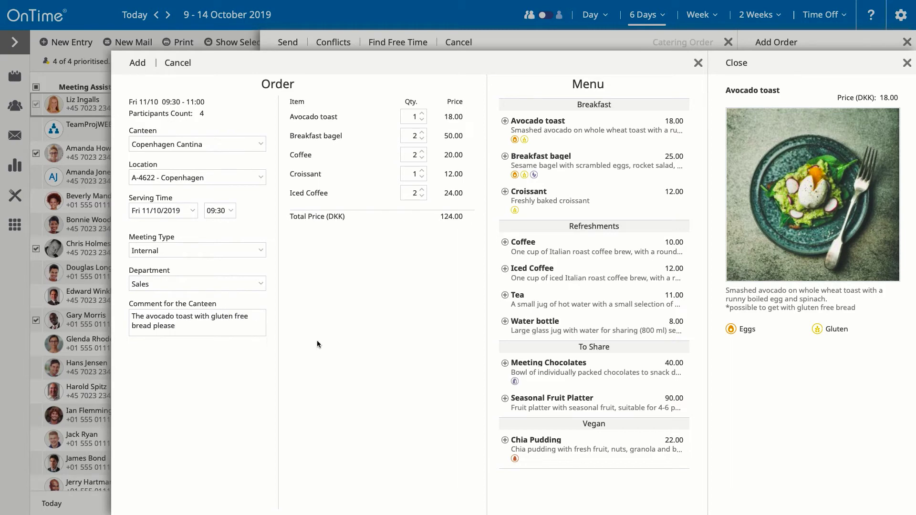
Add the completed catering order to the meeting and send the meeting invitation.
click(138, 63)
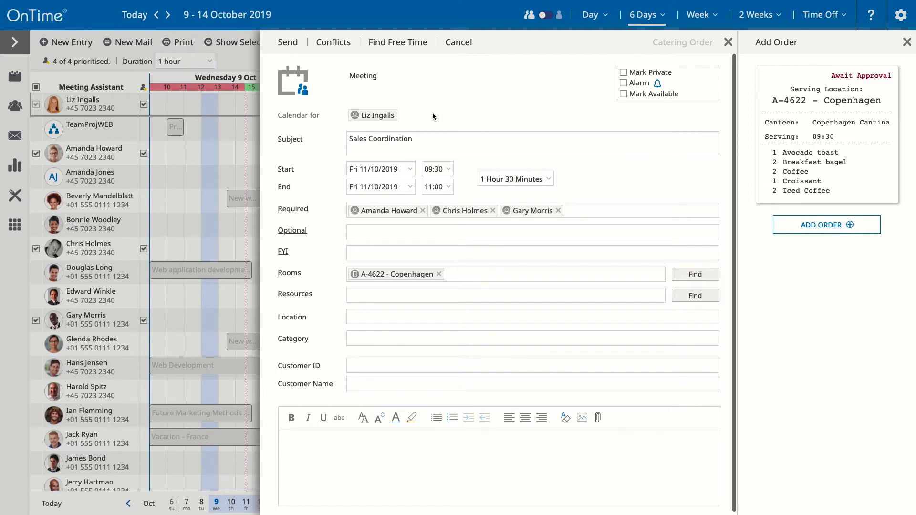
click(293, 44)
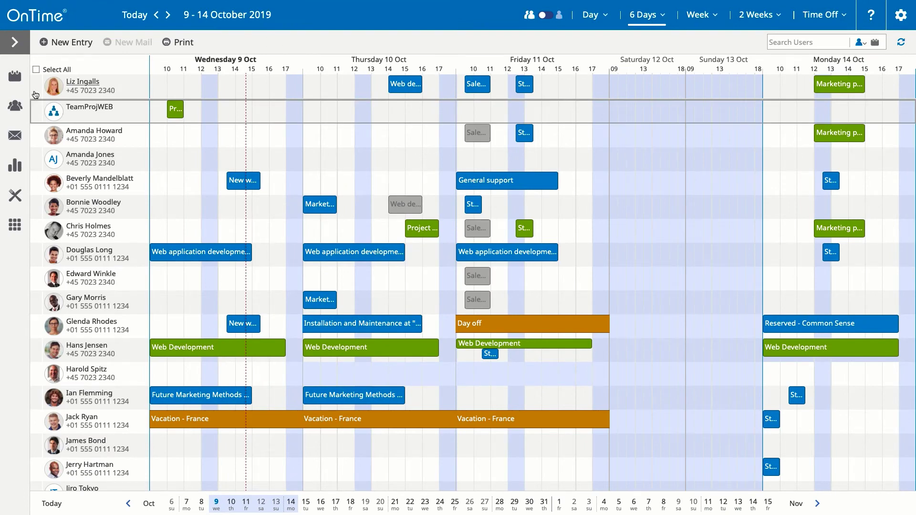
Open the Sales Coordination catering order from My Orders, update the order and resend the meeting.
click(15, 204)
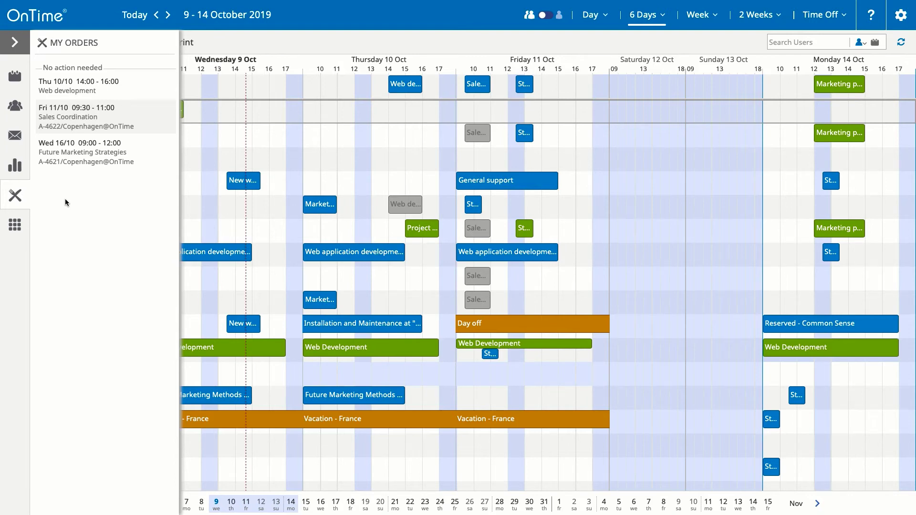
click(92, 122)
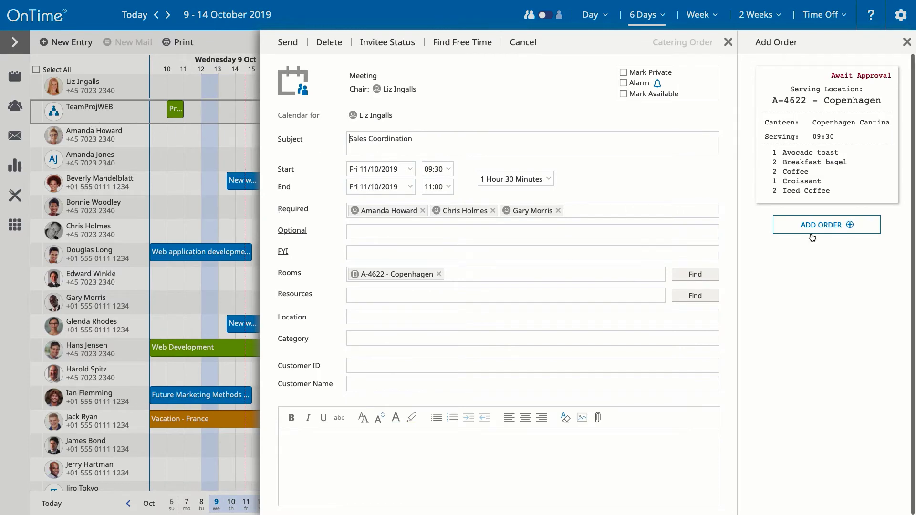
click(833, 175)
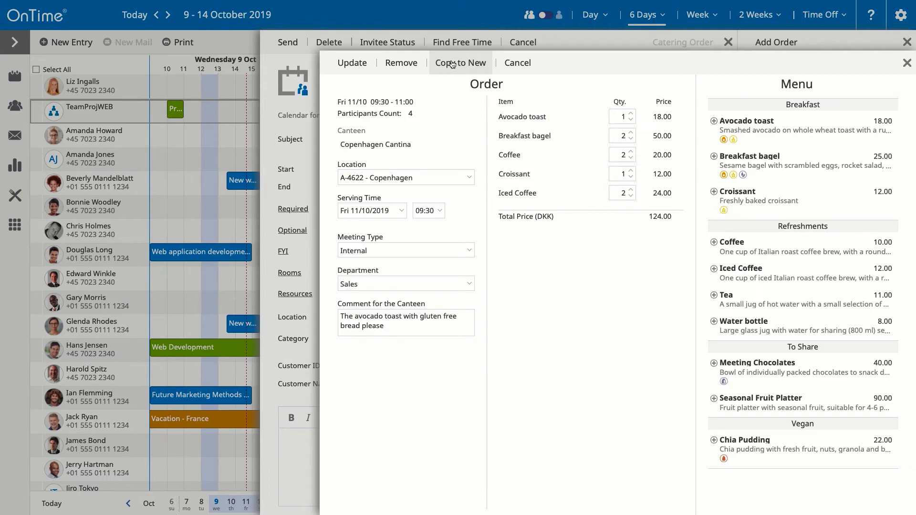
click(352, 64)
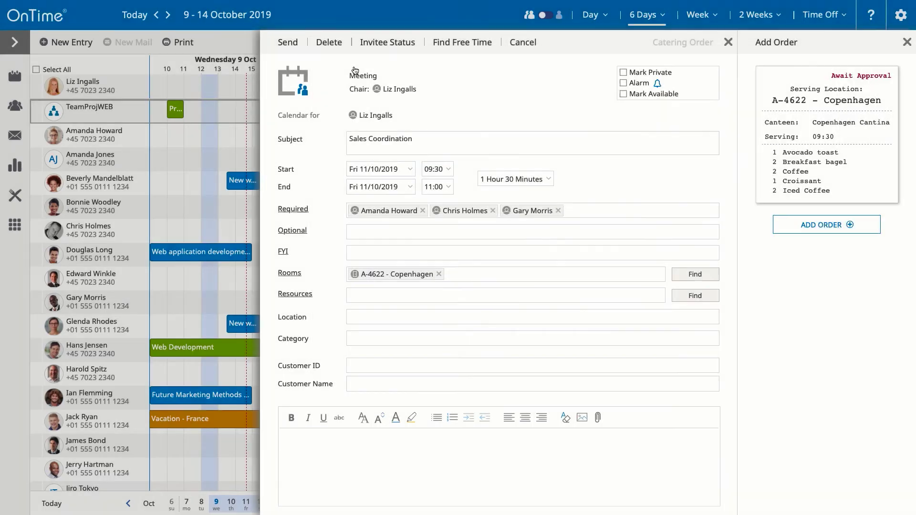
click(288, 46)
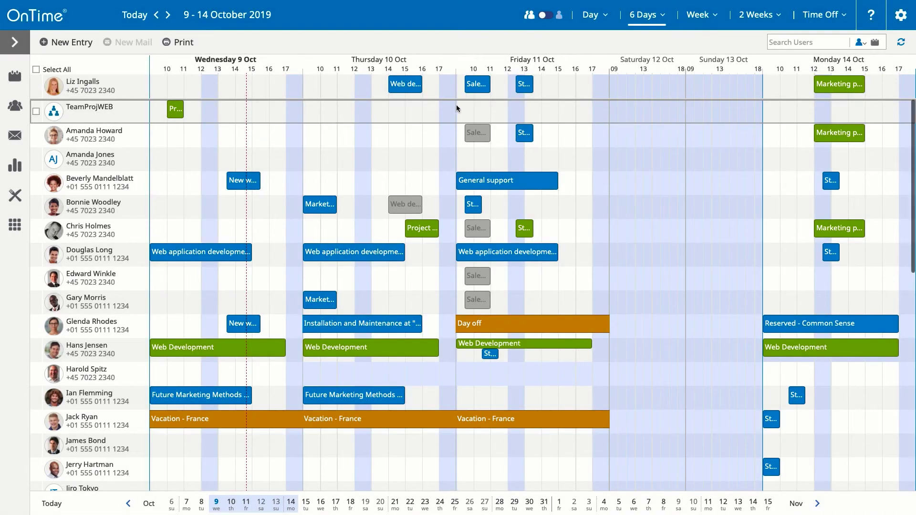
Move the Sales Coordination meeting to 14:00 on Friday 11 October and set its catering order's serving time to 14:00.
drag(475, 85, 551, 86)
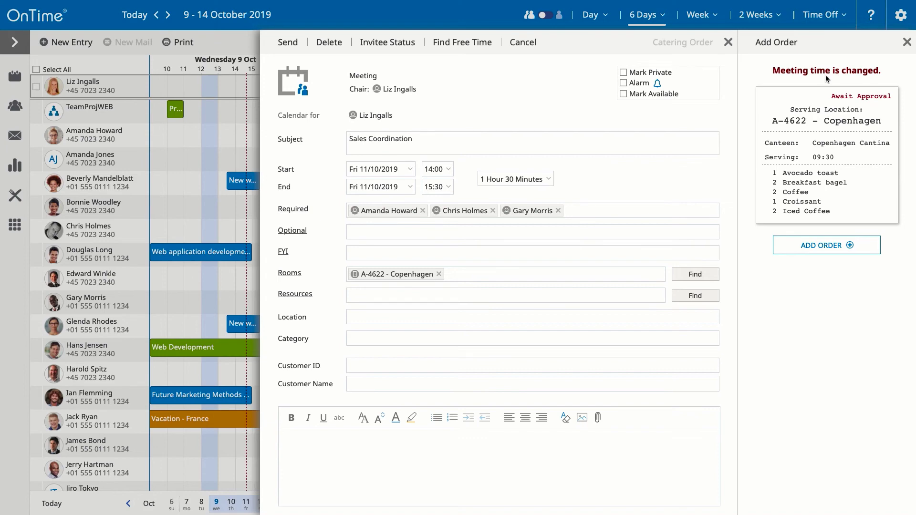
click(837, 145)
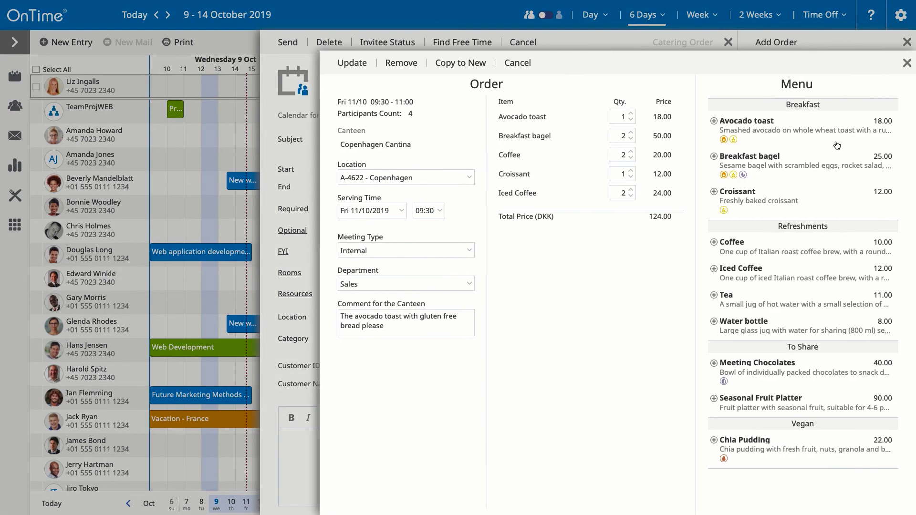
click(440, 212)
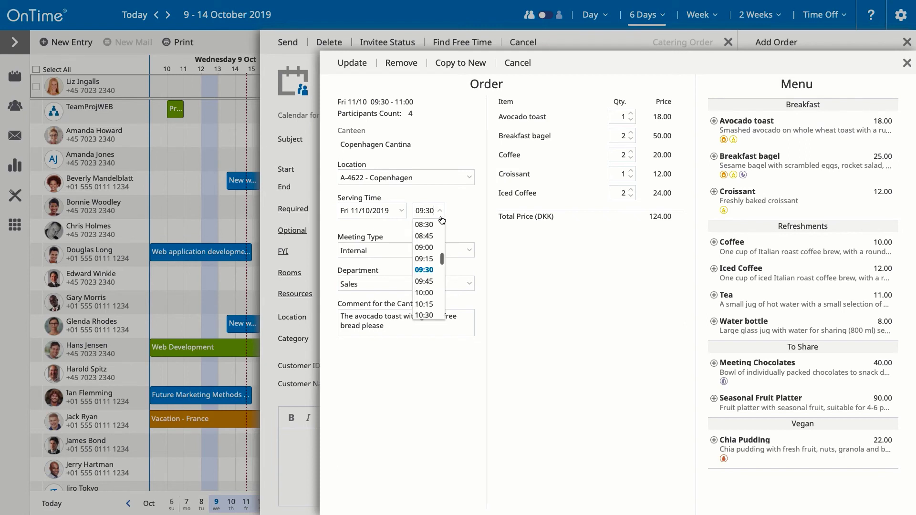
scroll(427, 283, down, 5)
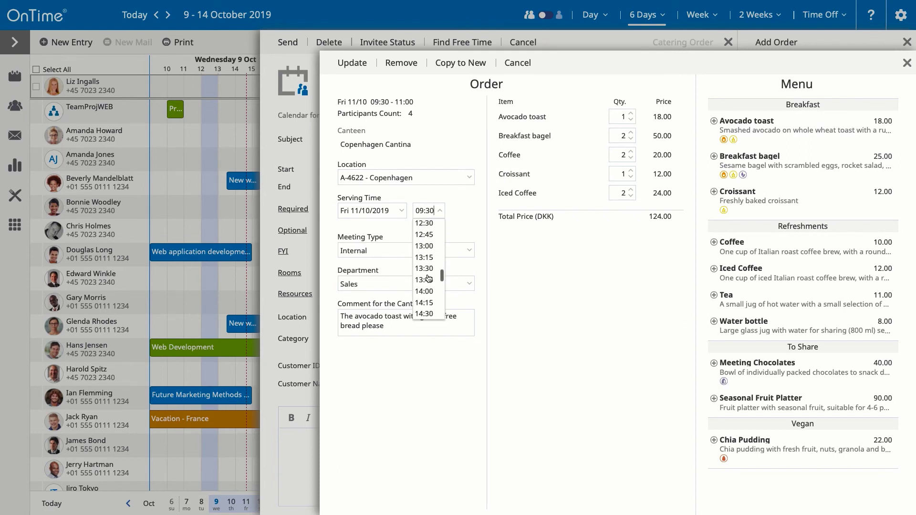
click(428, 286)
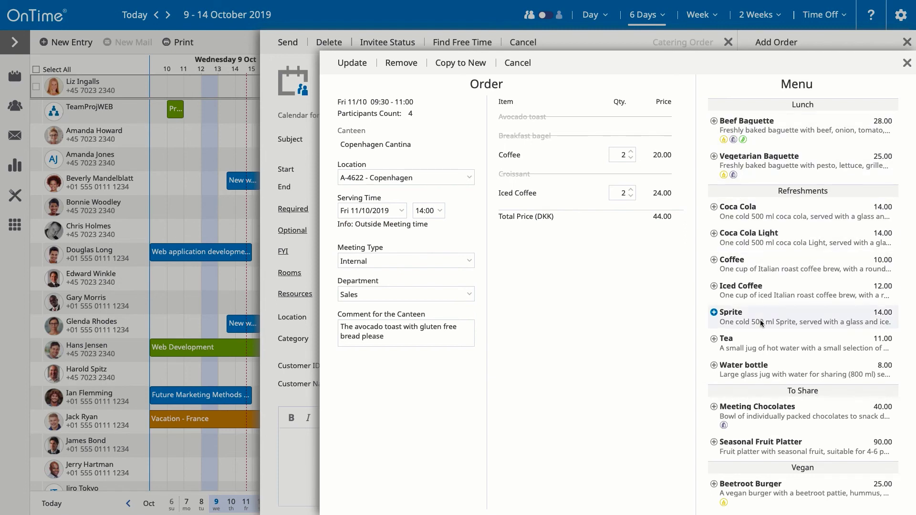
Remove the struck-through avocado toast, breakfast bagel and croissant from the catering order.
scroll(761, 323, down, 1)
scroll(762, 323, down, 3)
scroll(754, 320, up, 4)
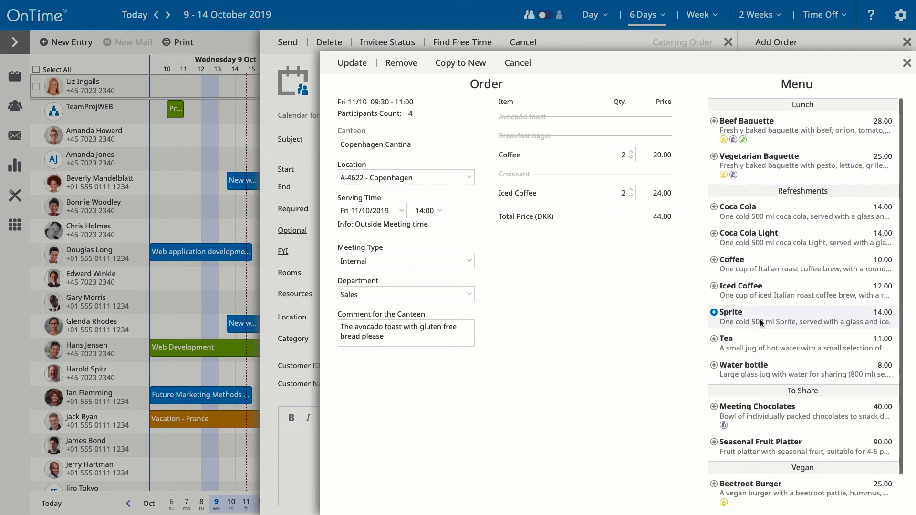
click(677, 117)
click(677, 117)
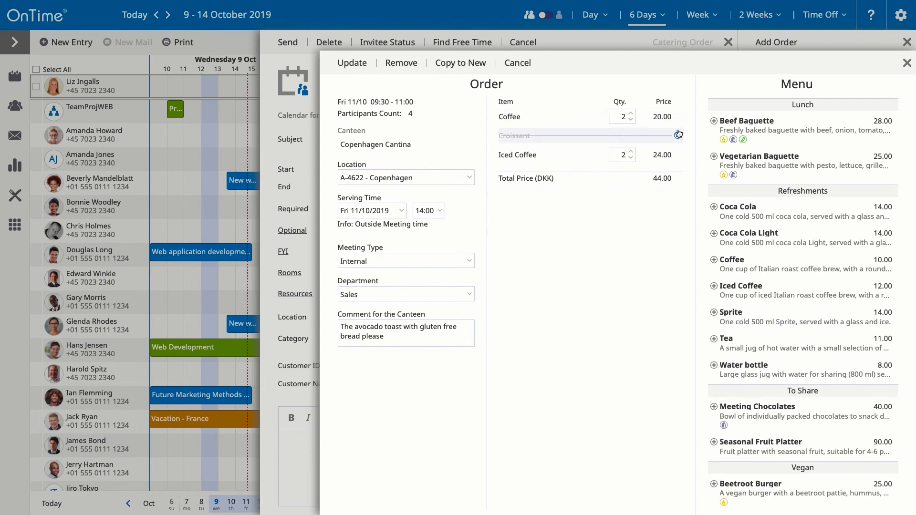
click(678, 136)
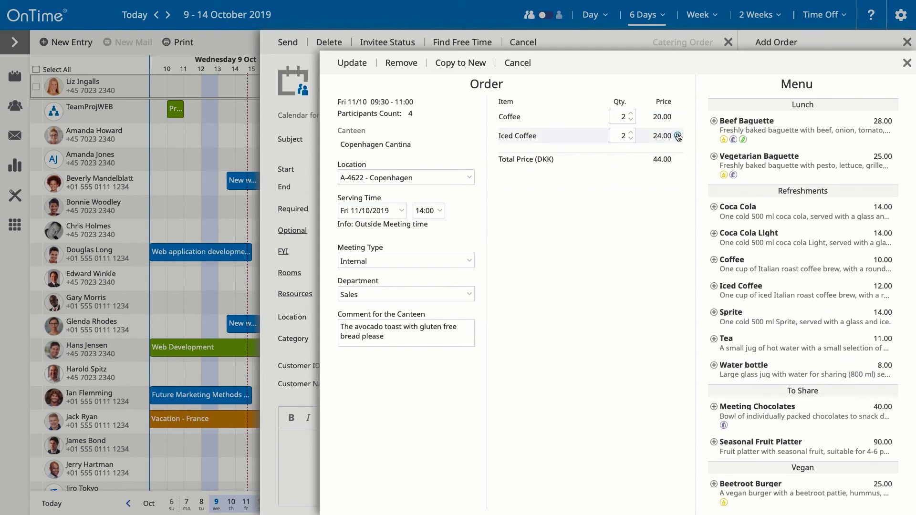
Add Seasonal Fruit Platter, Meeting Chocolates and Coca Cola to the catering order.
click(714, 441)
click(714, 406)
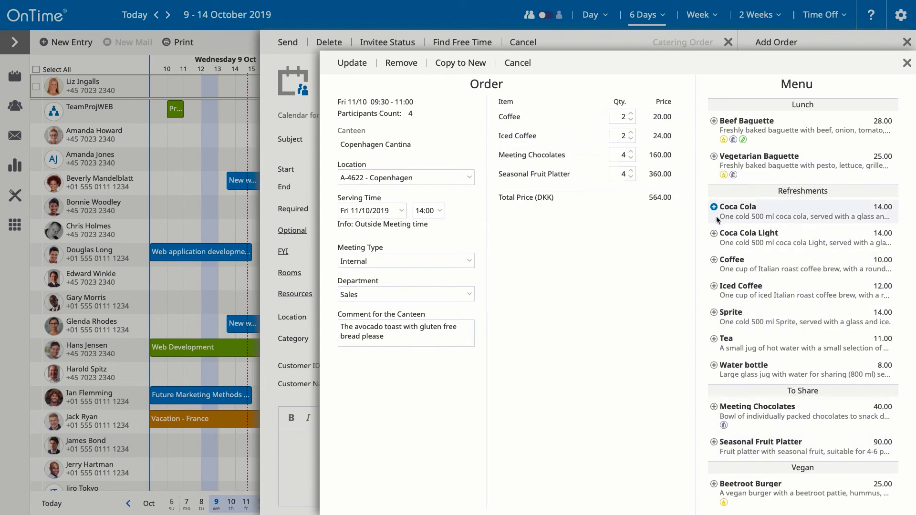
click(714, 207)
Set the order quantities to 1 Seasonal Fruit Platter, 2 Meeting Chocolates and 2 Coca Cola.
click(632, 196)
click(632, 196)
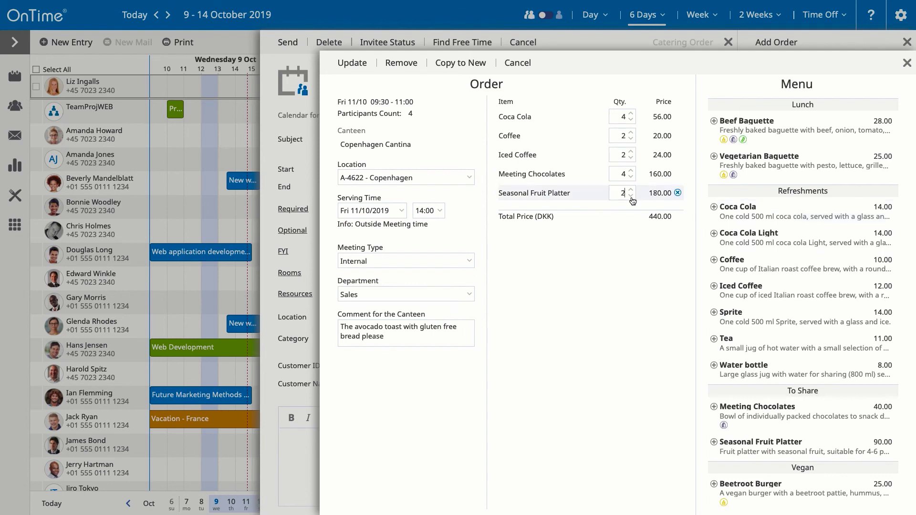
click(631, 196)
click(632, 177)
click(631, 177)
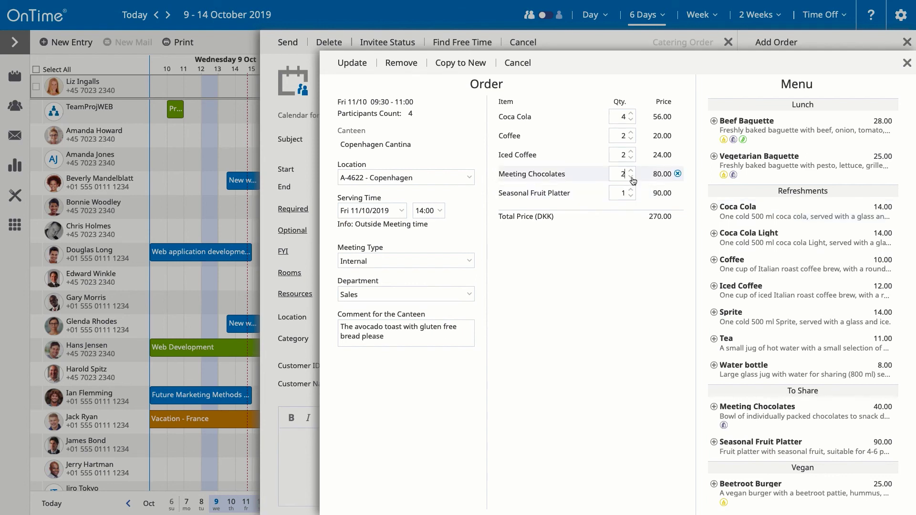
click(631, 119)
click(631, 120)
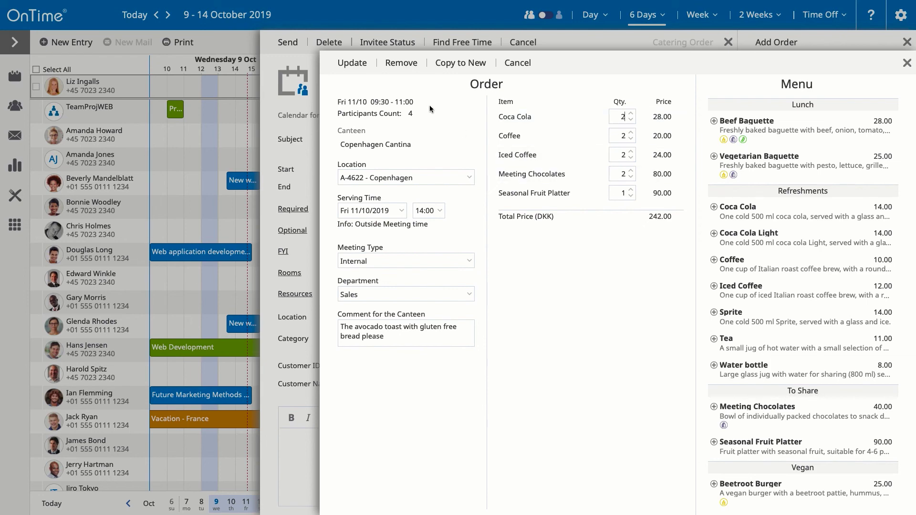
Update the catering order and send the rescheduled Sales Coordination meeting.
click(351, 67)
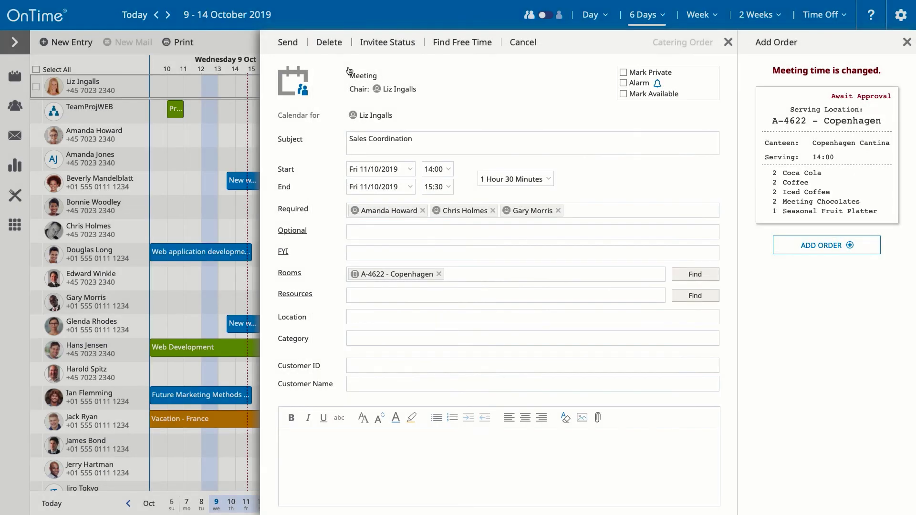
click(288, 43)
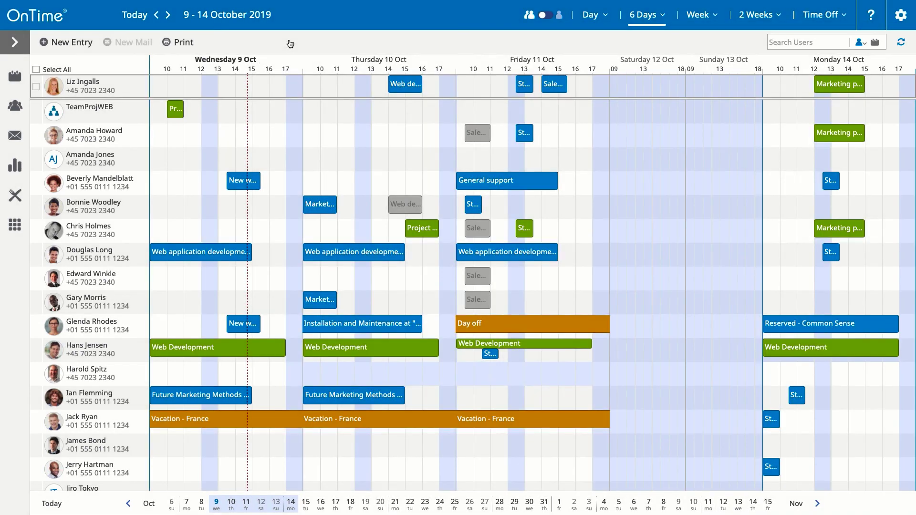